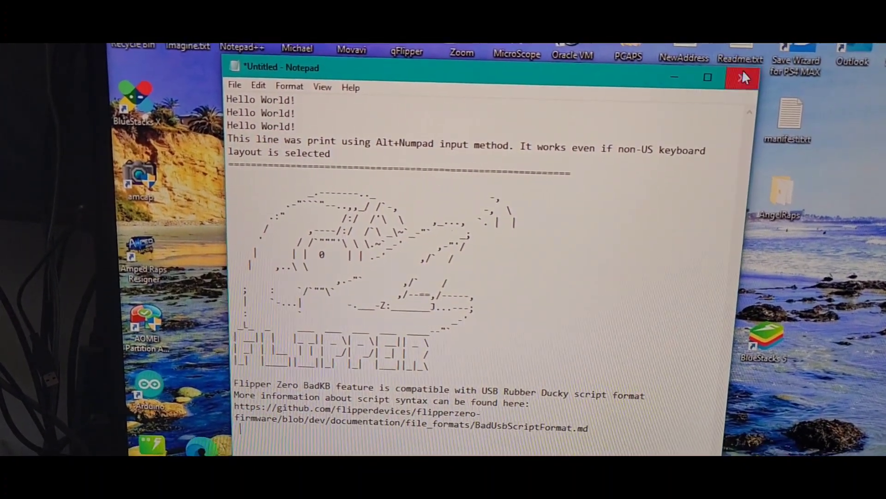
# Step: Close the ASCII-art note and the garbled note, discarding changes to both
pyautogui.click(744, 76)
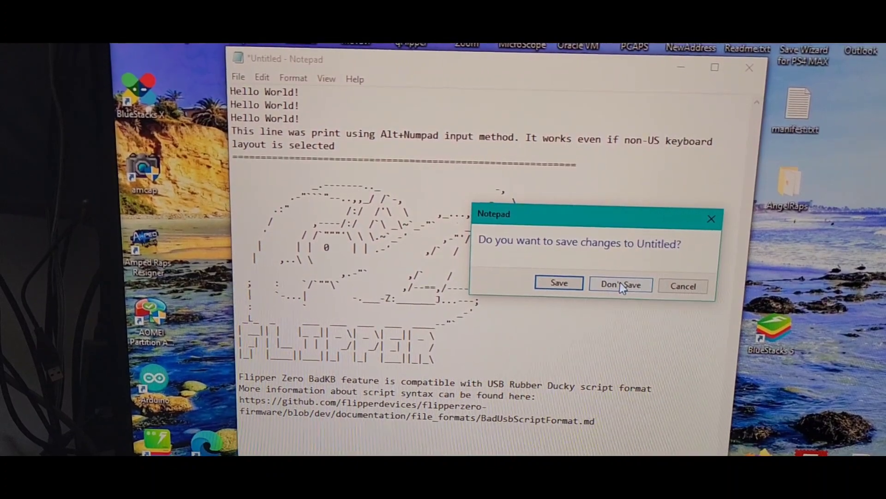
pyautogui.click(619, 282)
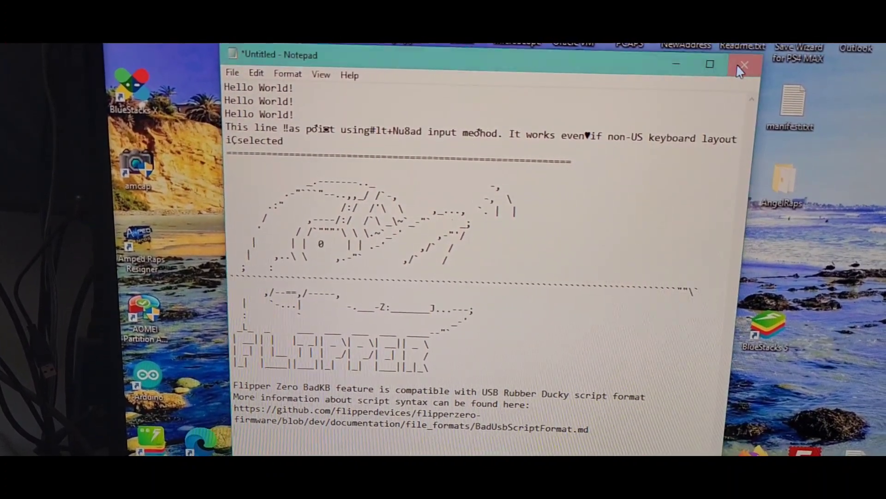
pyautogui.click(741, 69)
pyautogui.click(614, 276)
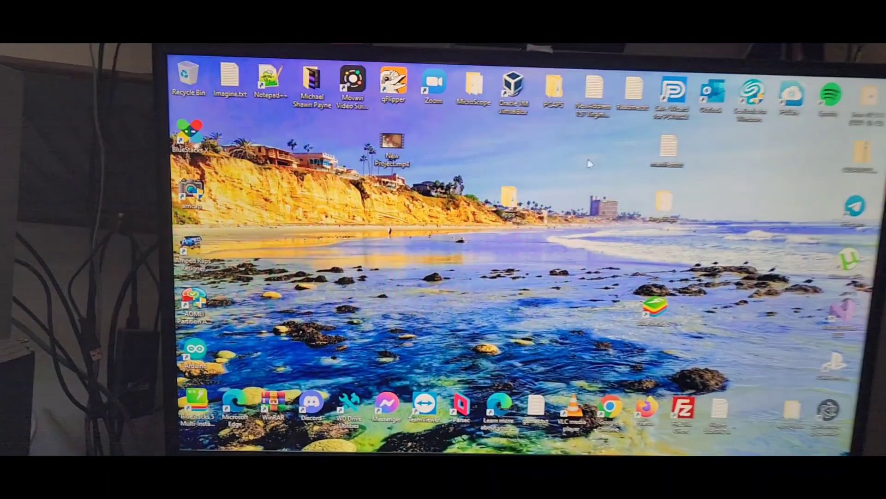
# Step: Launch a fresh Notepad via Win+R and end the === separator rule with a new line
pyautogui.press('super+r')
pyautogui.write('notepad')
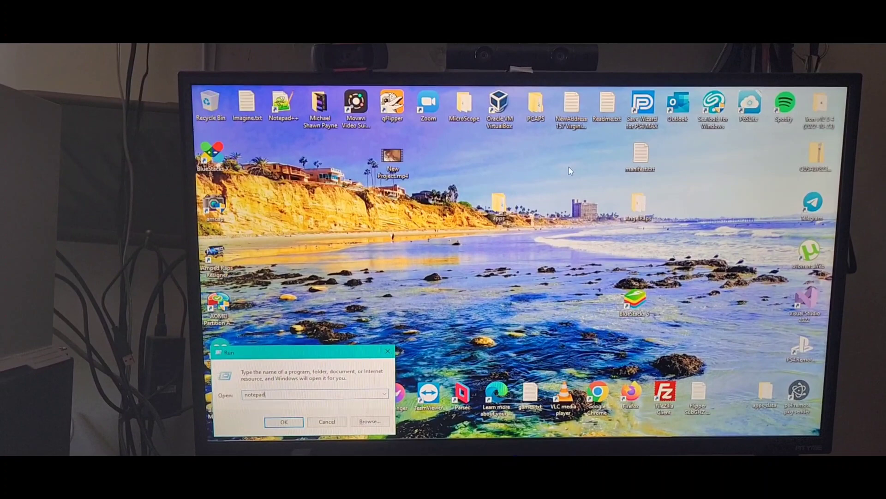
pyautogui.press('Return')
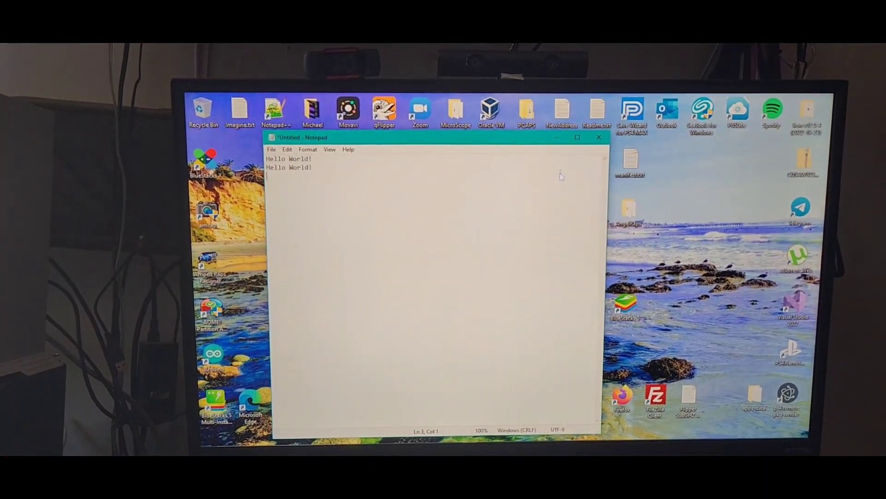
pyautogui.write('This line was print using AlteNumpad inp')
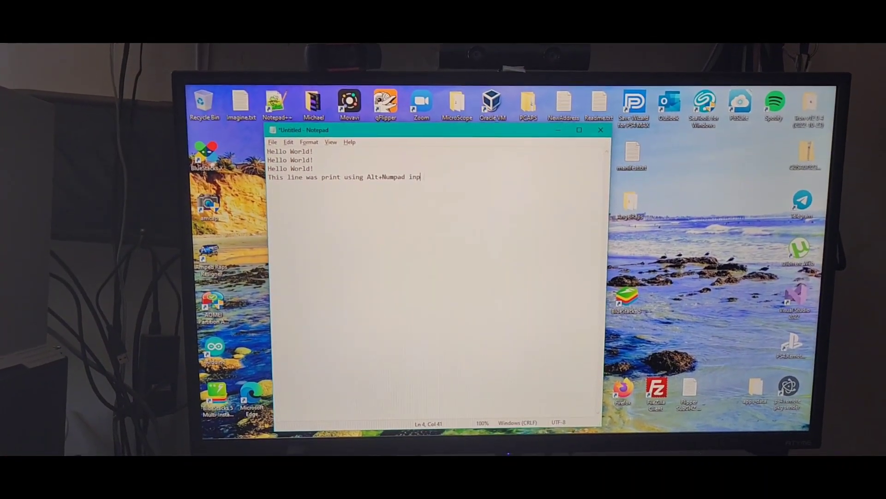
pyautogui.write('ut method. It woks even if non-US keyboard')
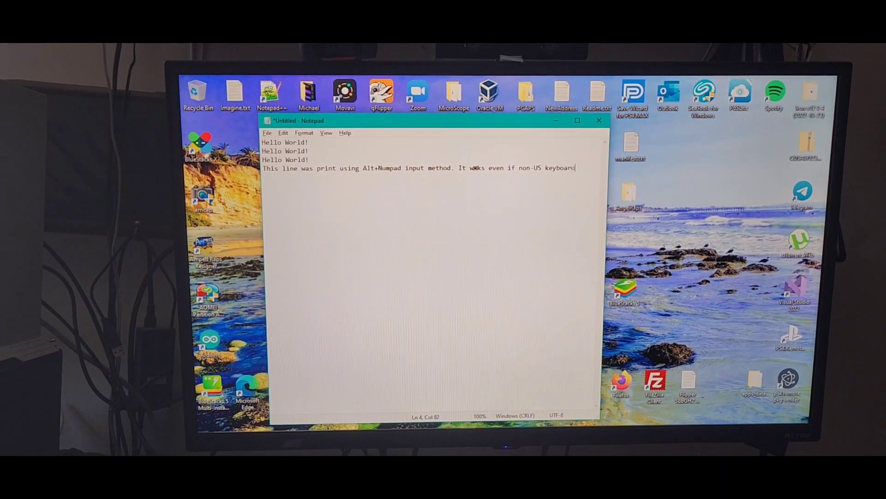
pyautogui.write(' layout is selected ========================================================')
pyautogui.write('layout is selected')
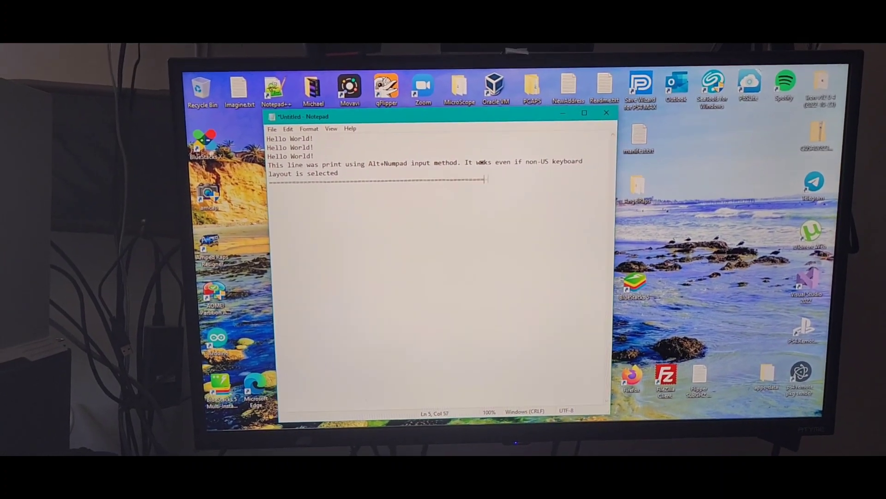
pyautogui.press('Return')
pyautogui.press('Return')
pyautogui.press('Return')
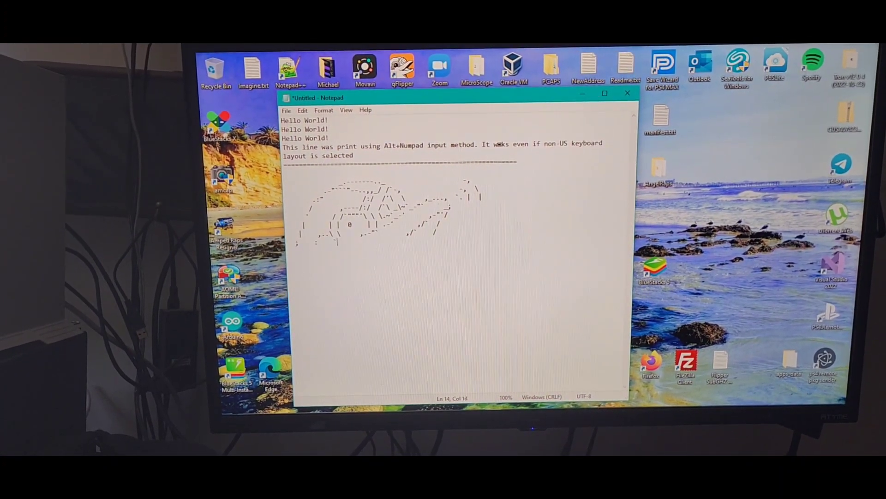
pyautogui.write('\\  /   \\        ,/--=,/----,   ...|      ~._:_____J...---;')
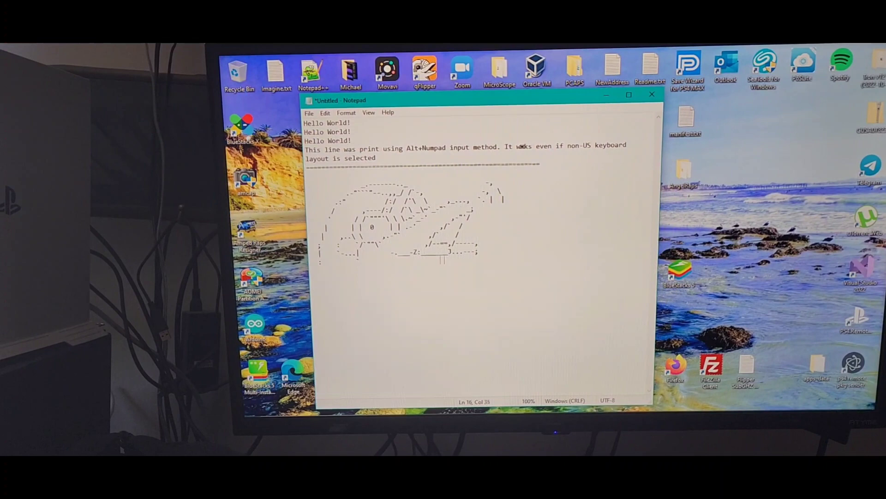
pyautogui.write(' :   __    ___ ||')
pyautogui.write(' |_|| |_  | || |)| |(| |  \\')
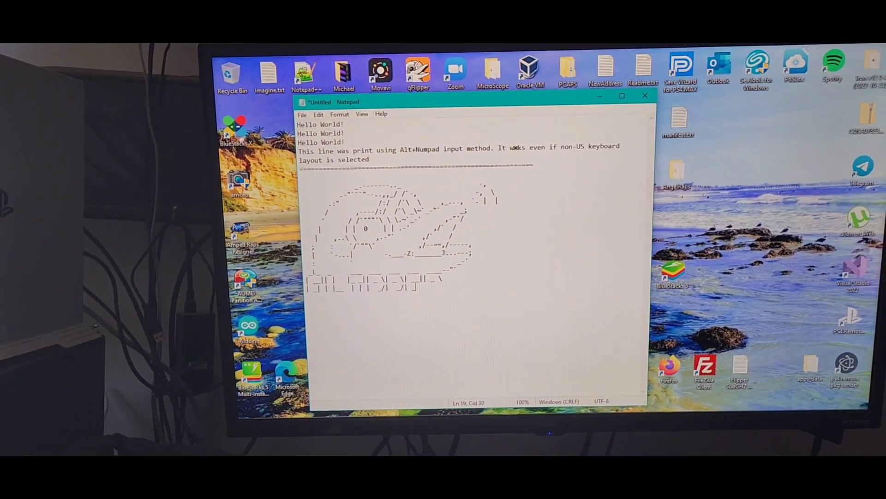